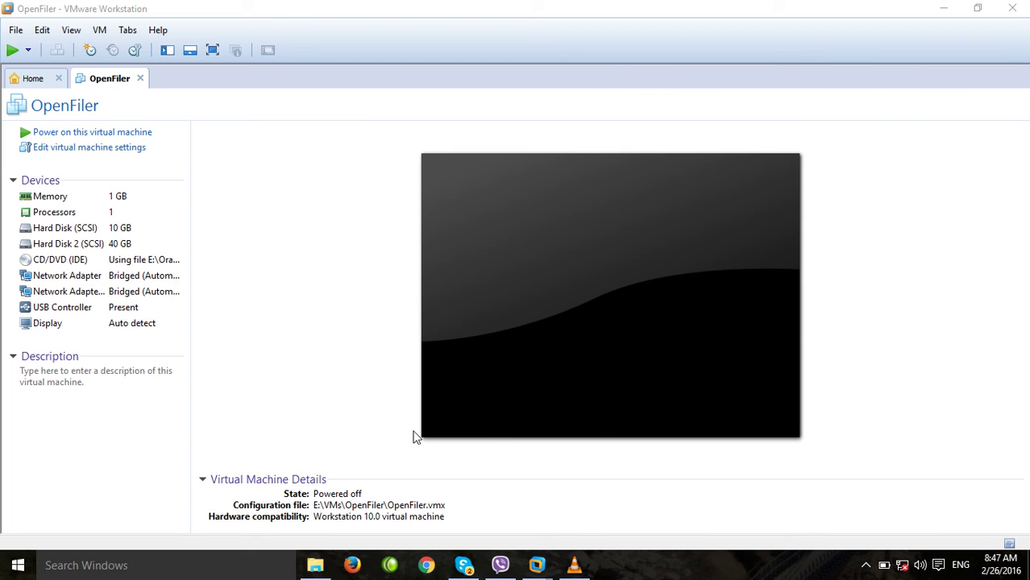
Power on the OpenFiler VM and leave full-screen view while the installer boots.
left_click(100, 134)
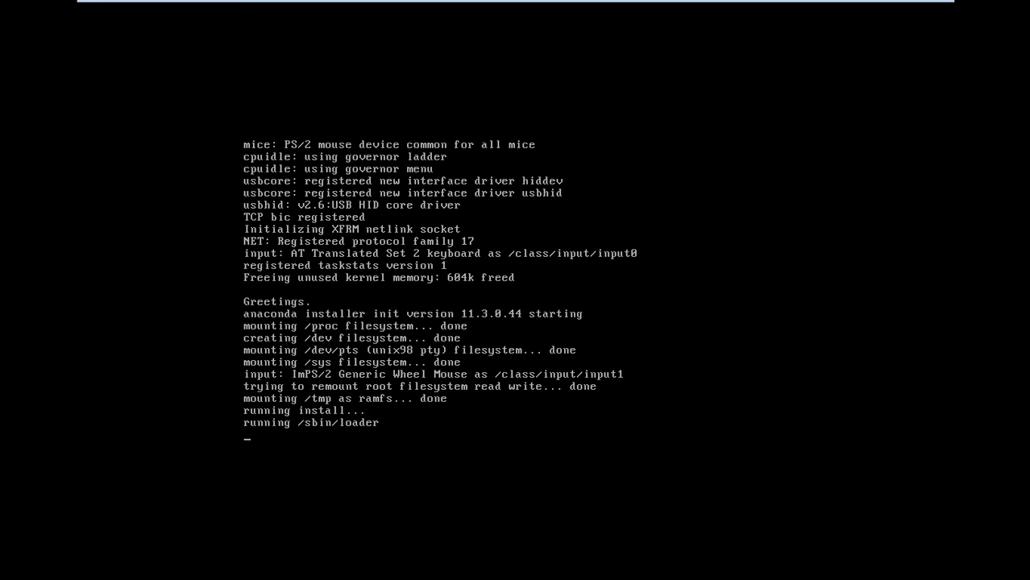
key("ctrl+alt")
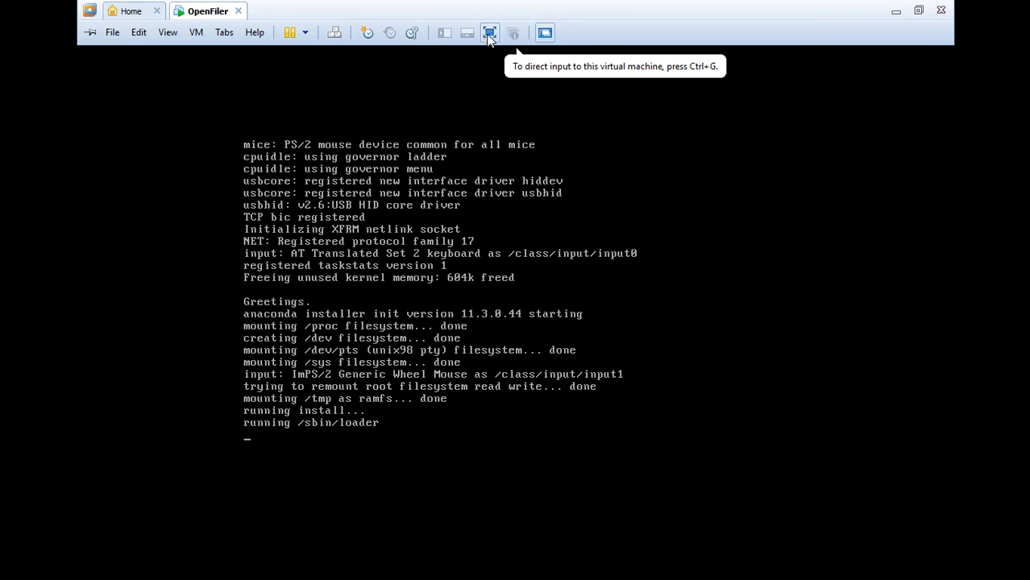
left_click(490, 34)
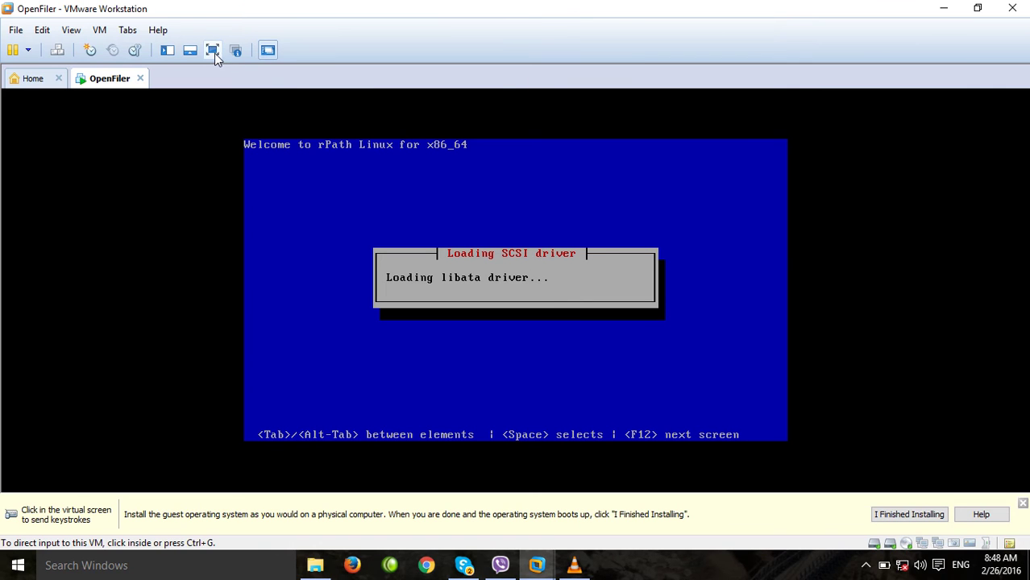
Return the VM to full screen and keep U.S. English as the keyboard layout.
left_click(213, 51)
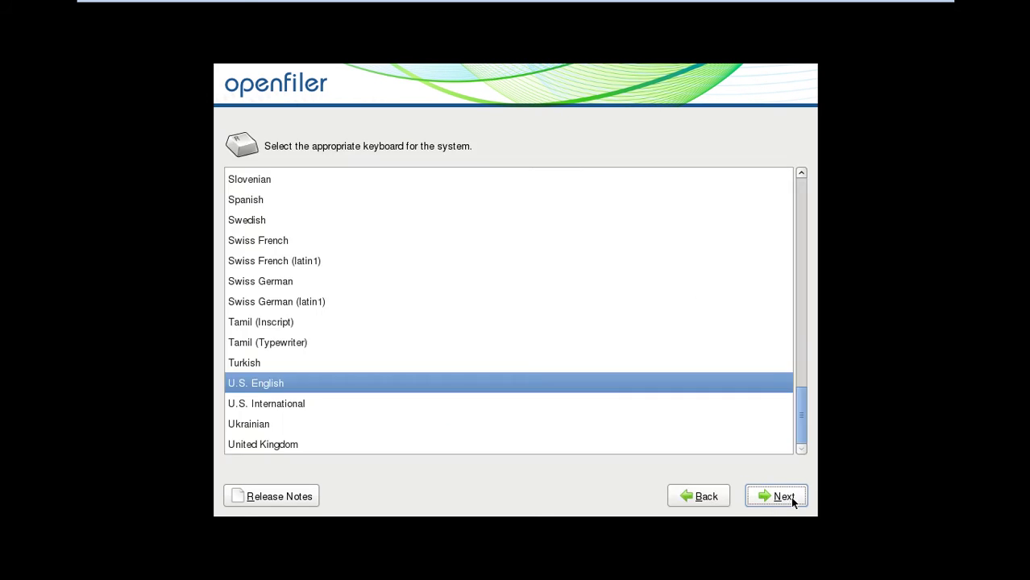
left_click(673, 384)
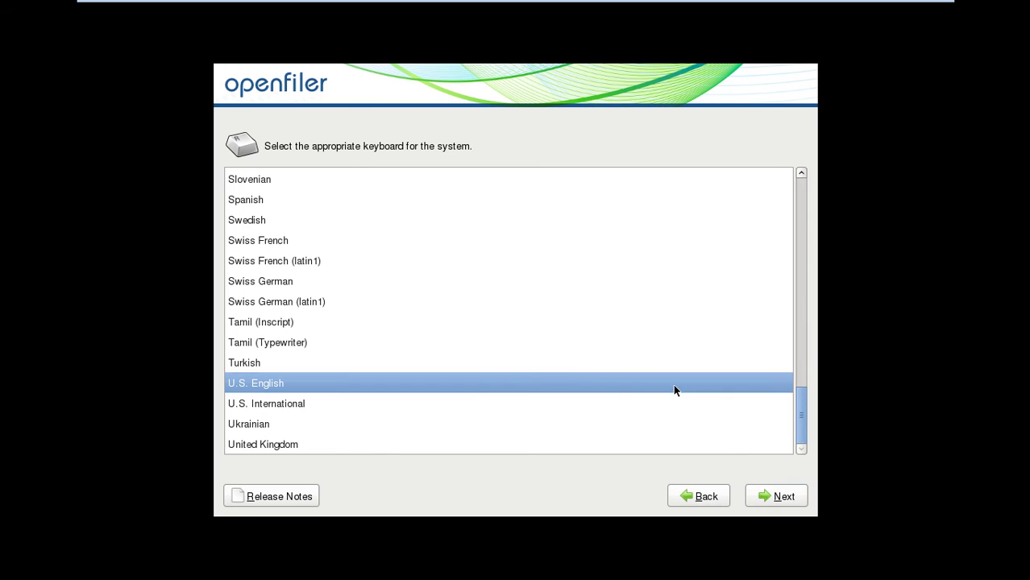
Initialize sda and use default 'Remove all partitions' layout on sda only, excluding sdb, confirming the wipe.
left_click(781, 495)
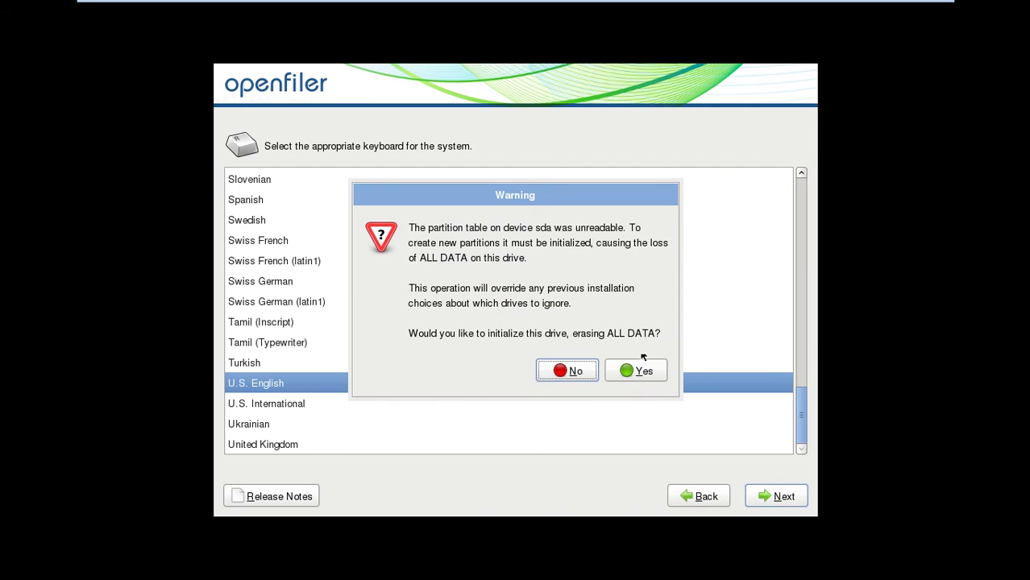
left_click(649, 372)
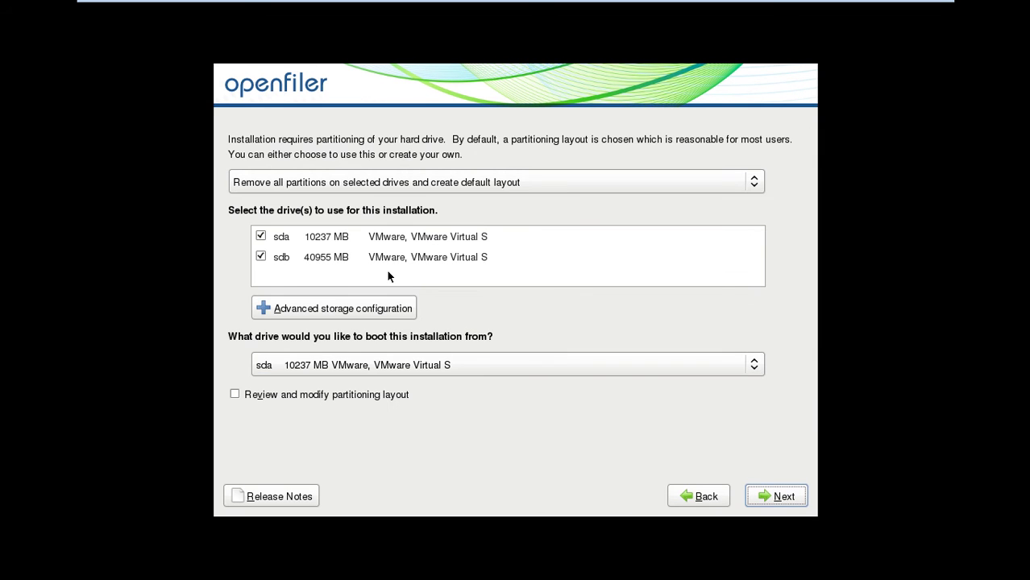
left_click(501, 187)
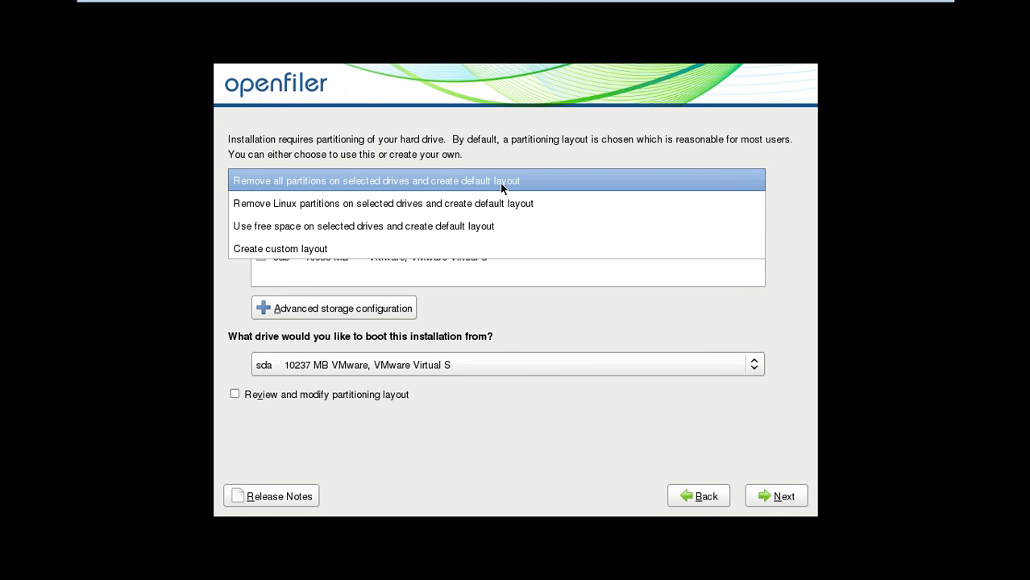
left_click(445, 186)
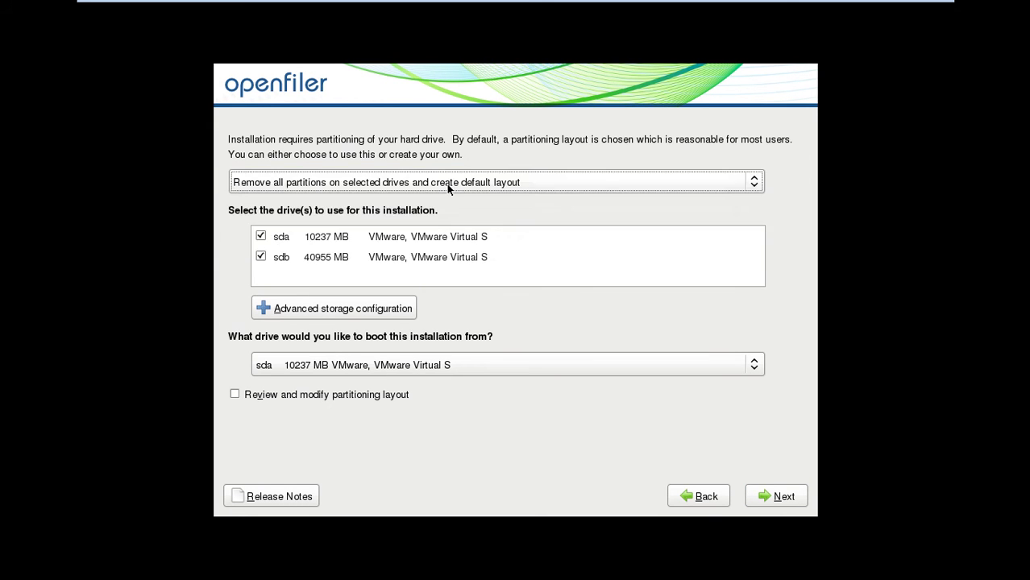
left_click(263, 258)
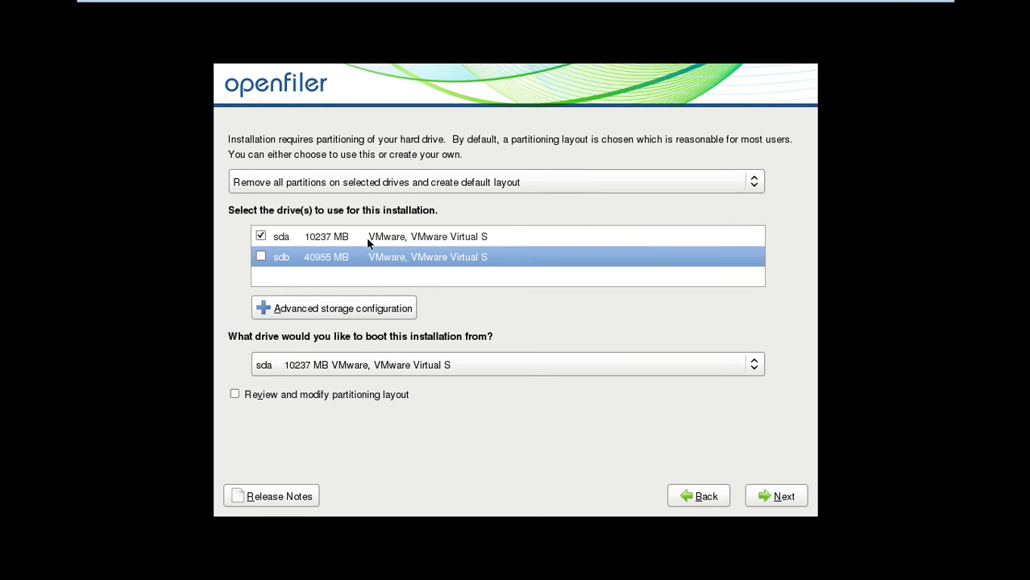
left_click(800, 496)
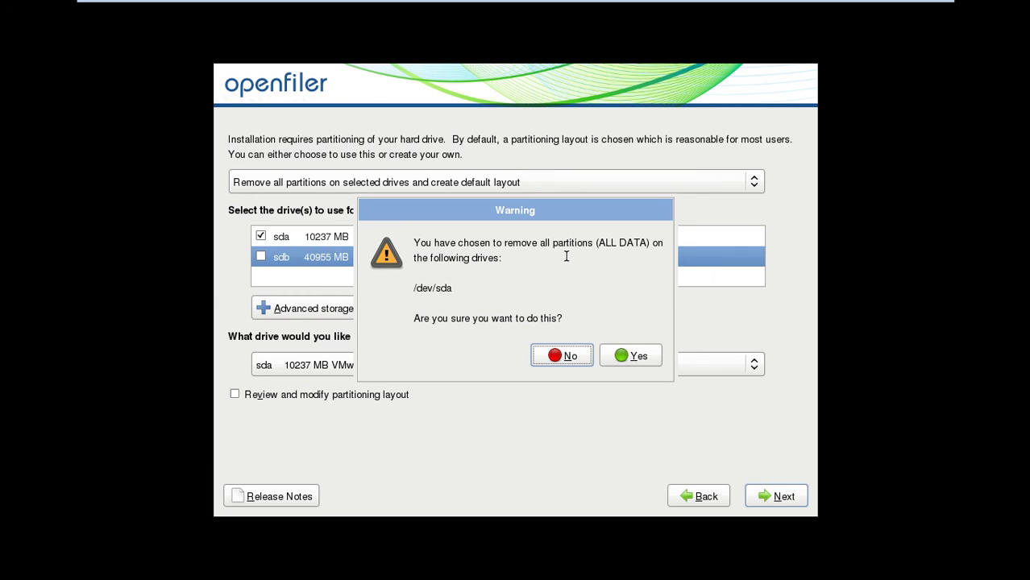
left_click(637, 356)
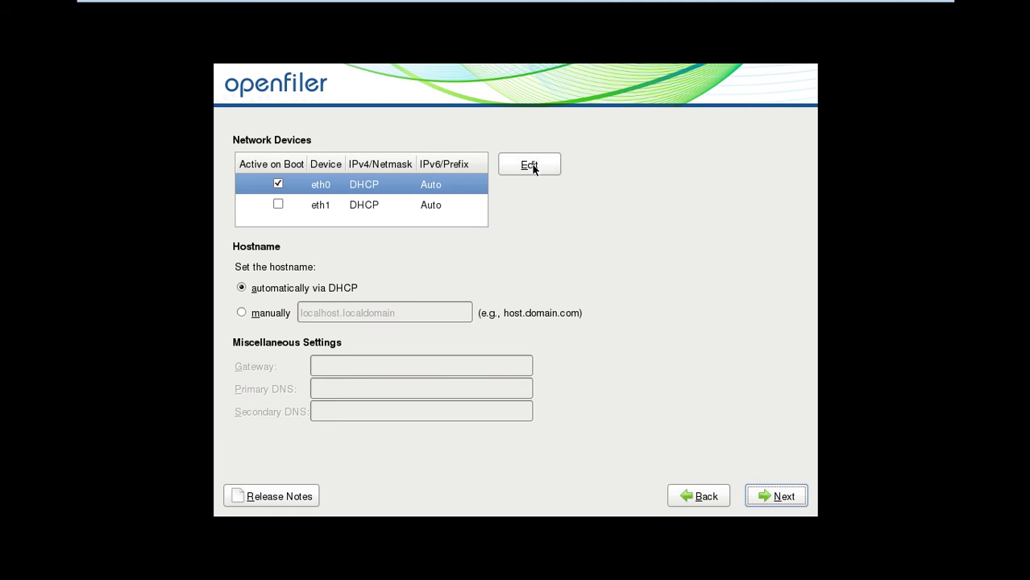
Give eth0 static IP 192.168.0.175, netmask 255.255.255.0, with IPv6 disabled.
left_click(373, 185)
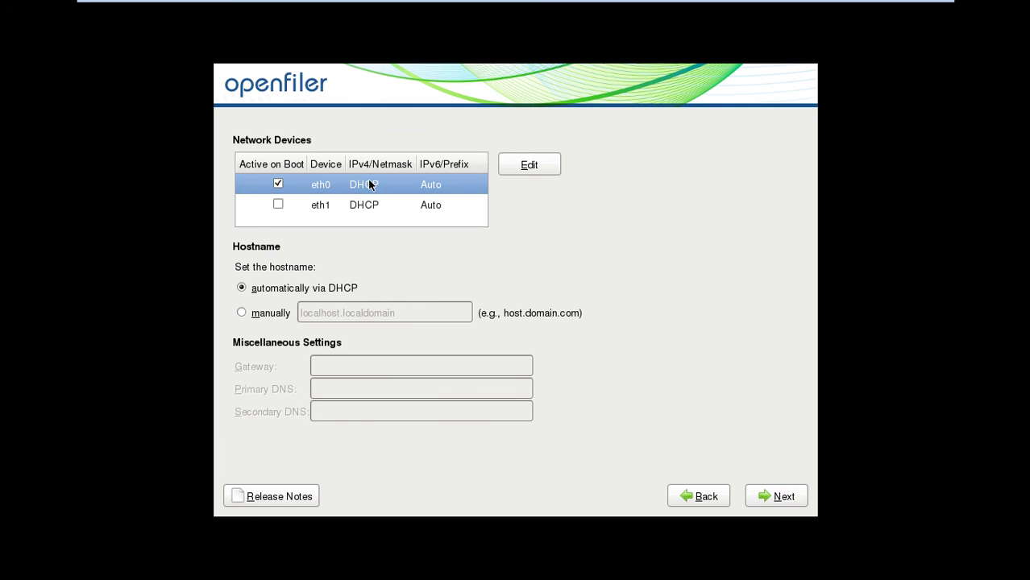
left_click(530, 165)
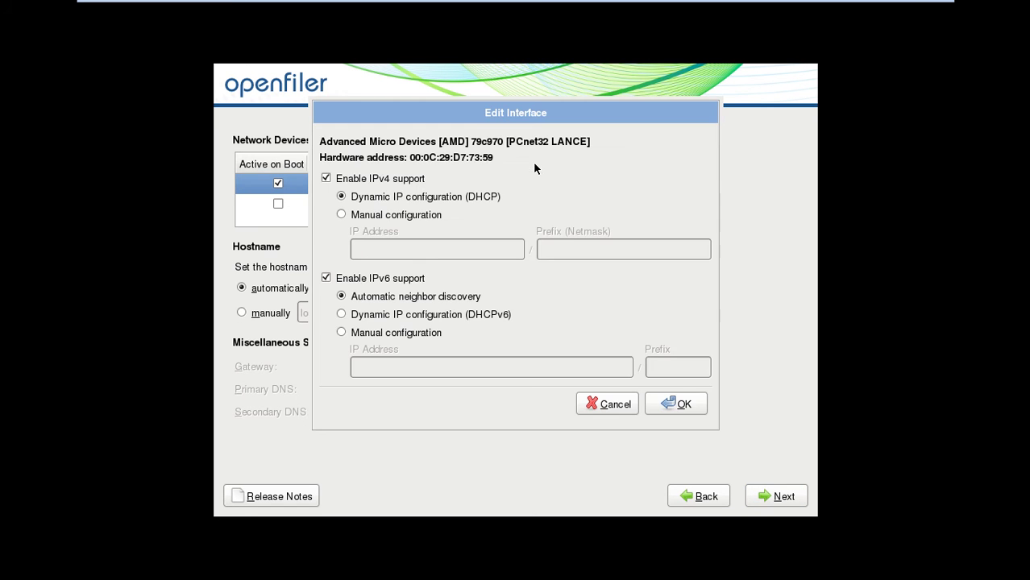
left_click(364, 281)
left_click(377, 215)
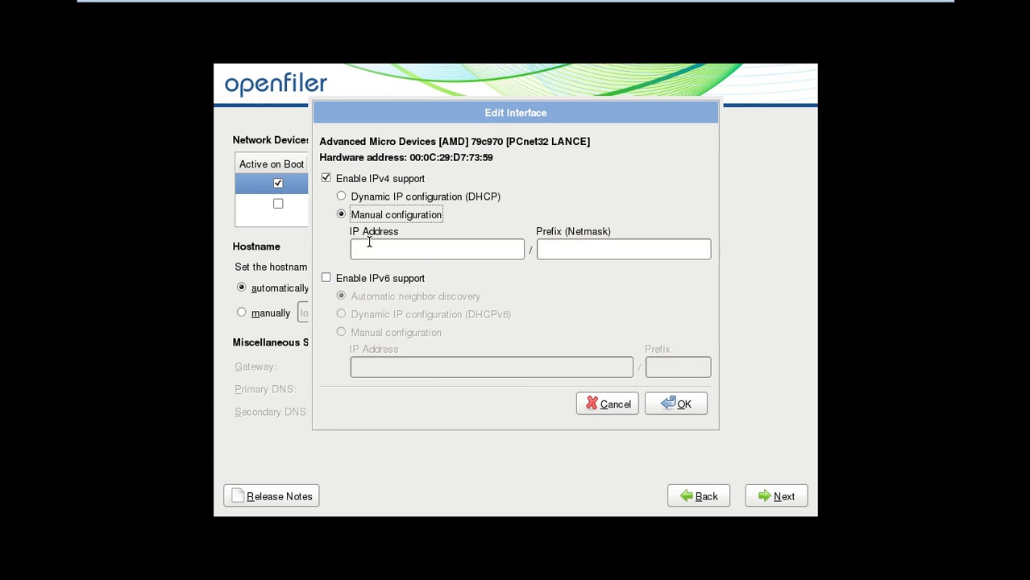
left_click(371, 255)
type("192.168.0.175")
key("Tab")
type("255.255.255.0")
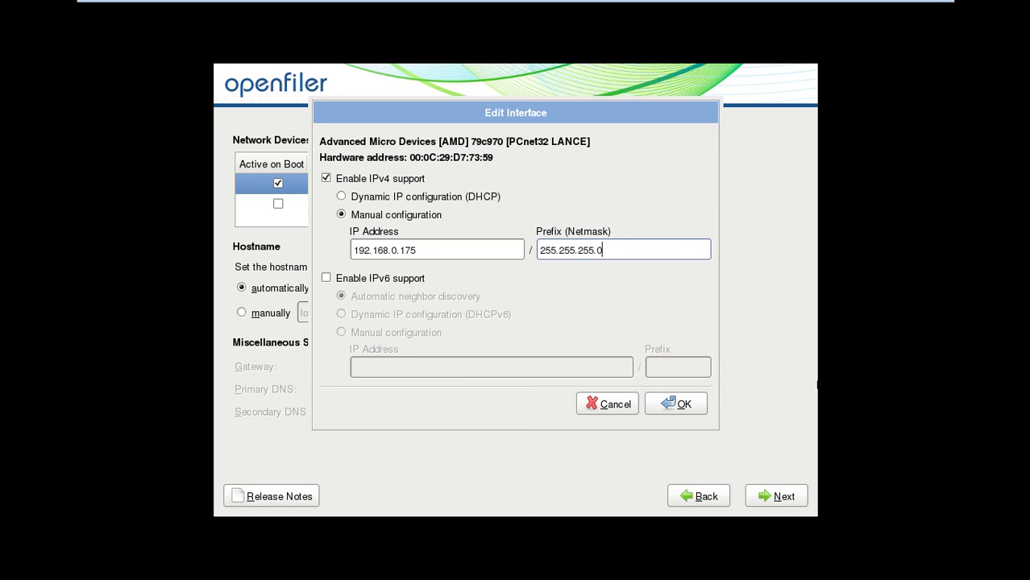
left_click(686, 406)
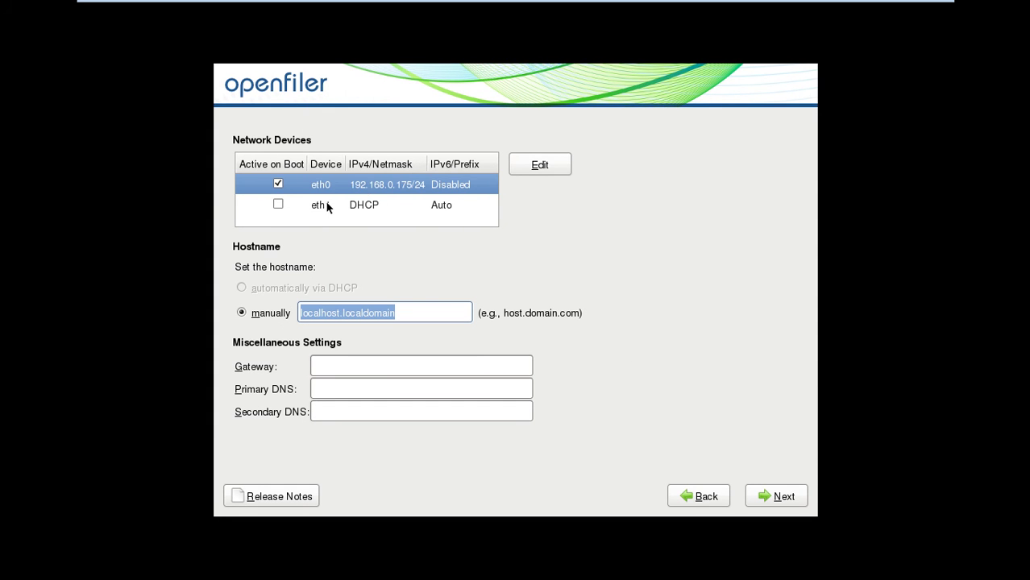
Set eth1 to manual IPv4 192.168.1.175 with netmask 255.255.255.0 and IPv6 off.
left_click(329, 204)
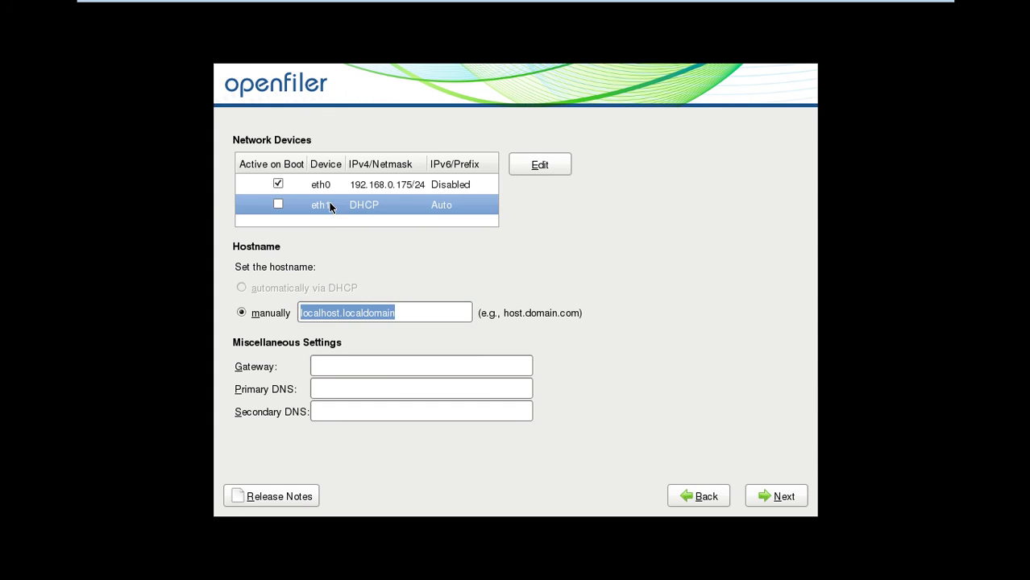
left_click(545, 171)
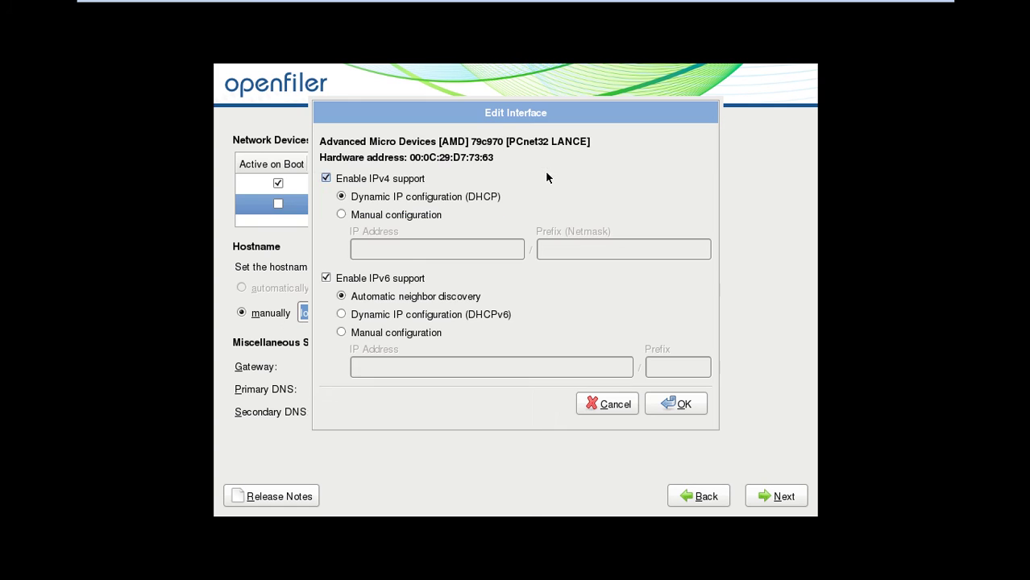
left_click(378, 279)
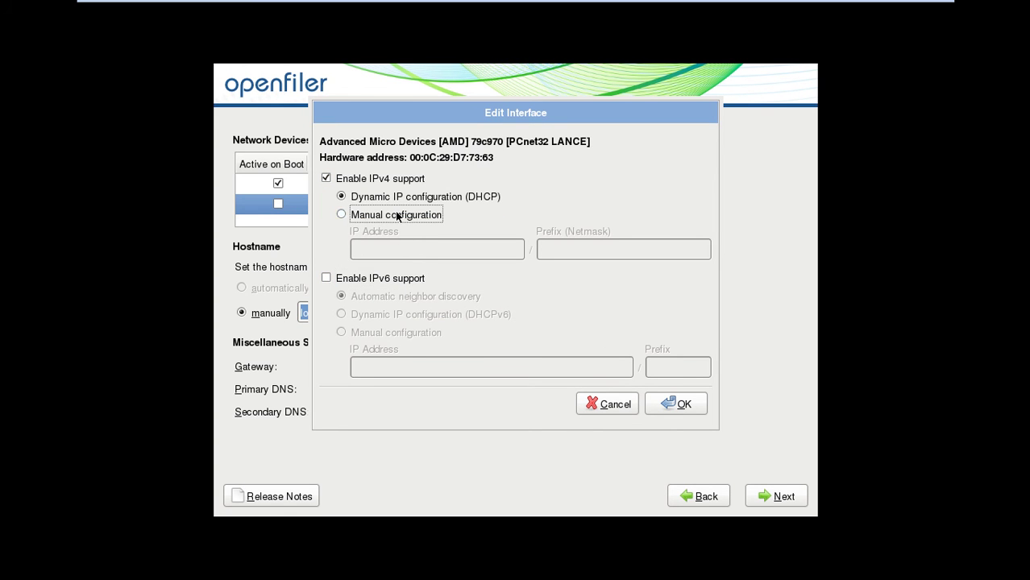
left_click(395, 215)
left_click(395, 250)
type("192.168.1.1")
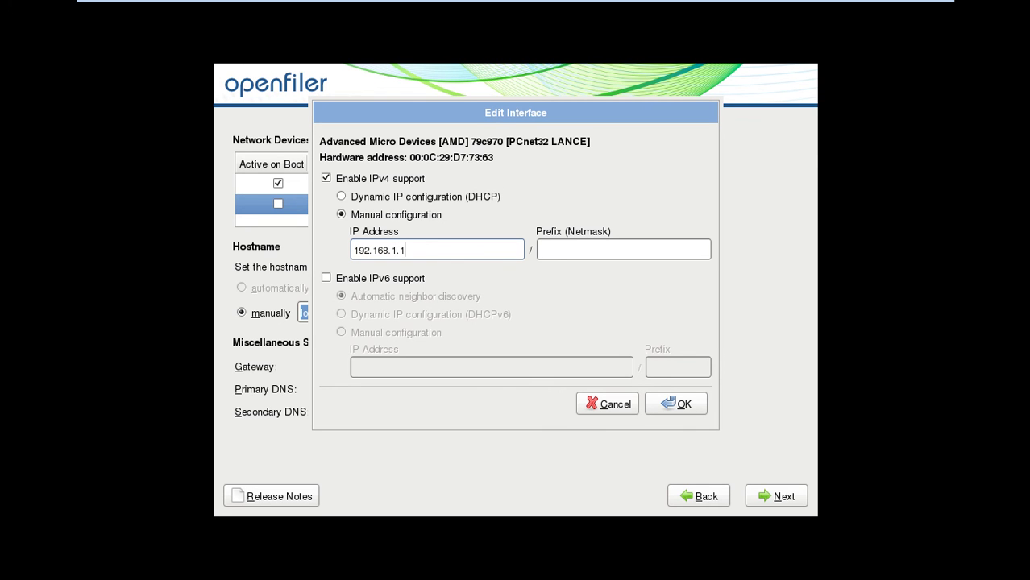
type("75")
key("Tab")
type("255.255.255.0")
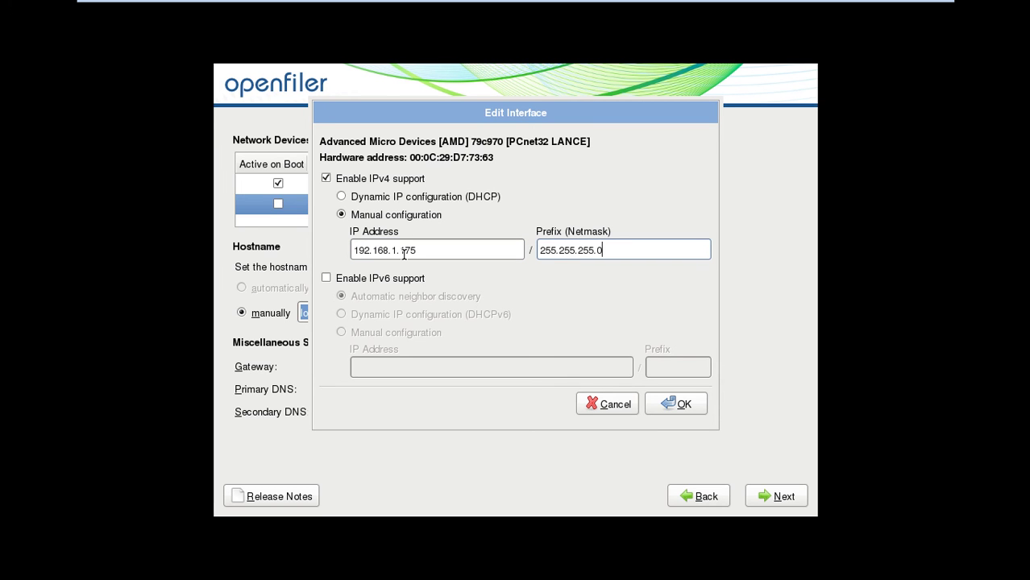
Save eth1's settings, change the hostname to openfiler.mydomain, and try to continue past network settings.
left_click(684, 403)
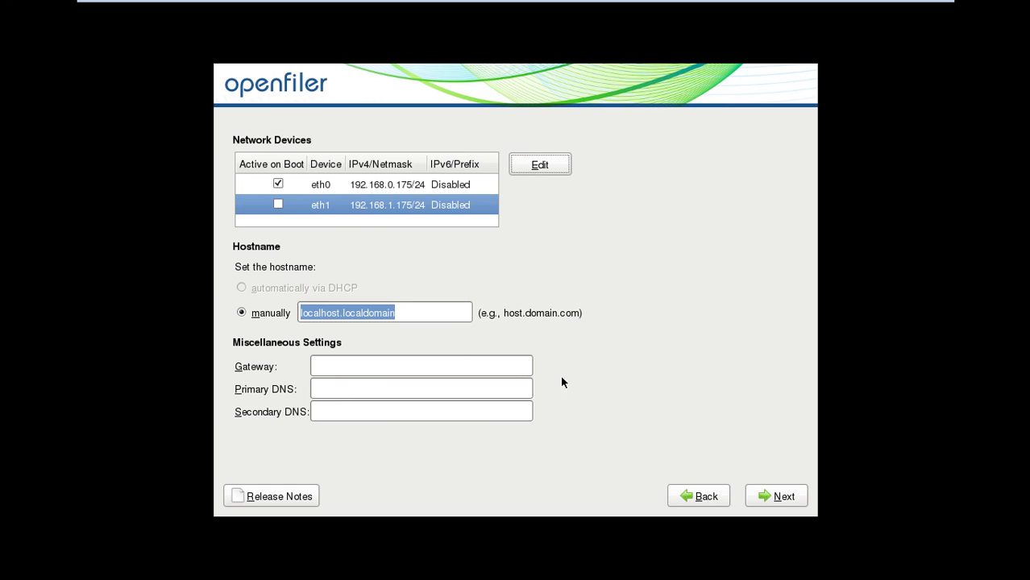
left_click(357, 312)
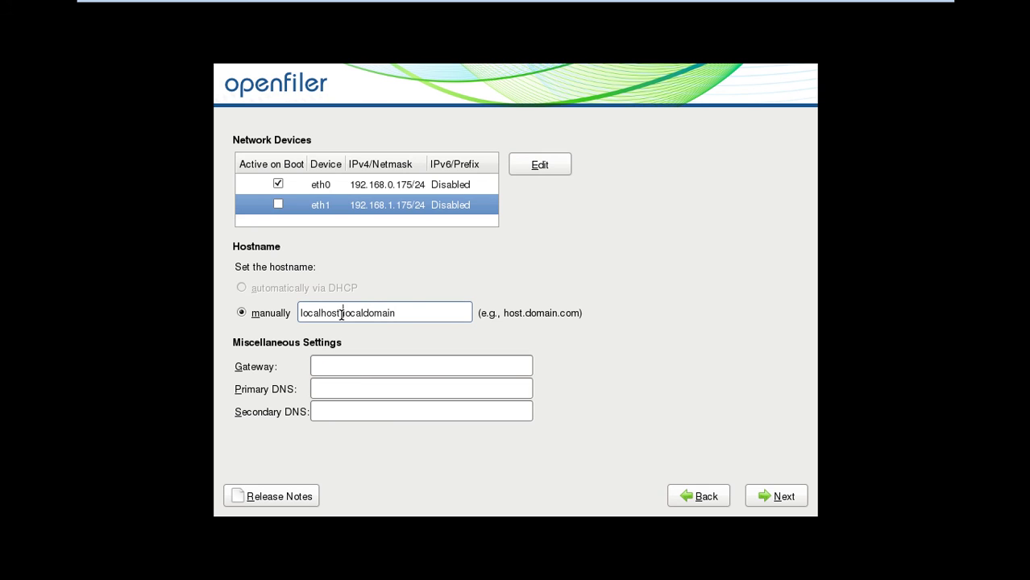
left_click_drag(341, 314, 295, 311)
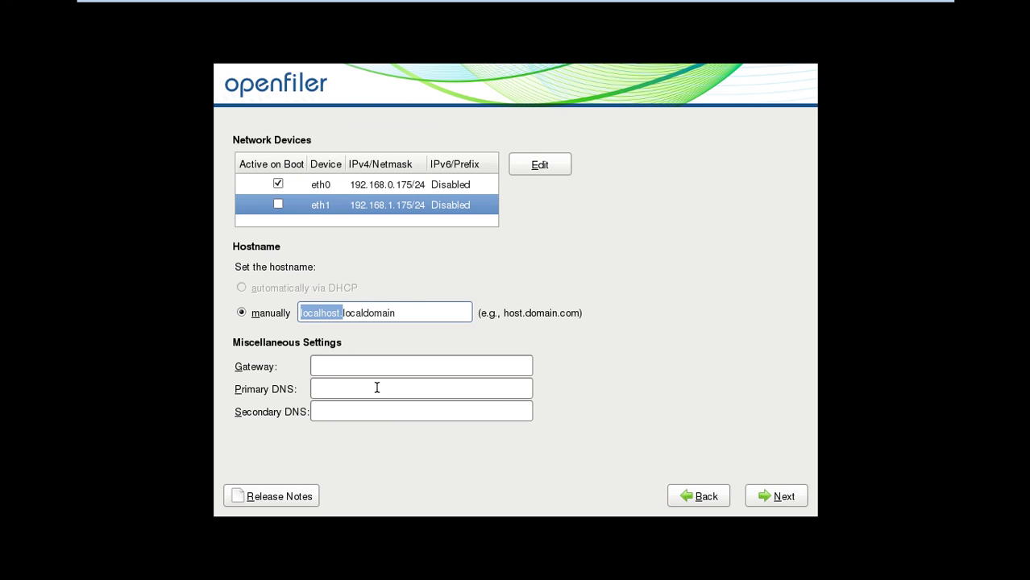
key("Left")
key("Delete")
key("Delete")
key("Delete")
key("Delete")
key("Delete")
key("Delete")
key("Delete")
key("Delete")
key("Delete")
type("openfiler.")
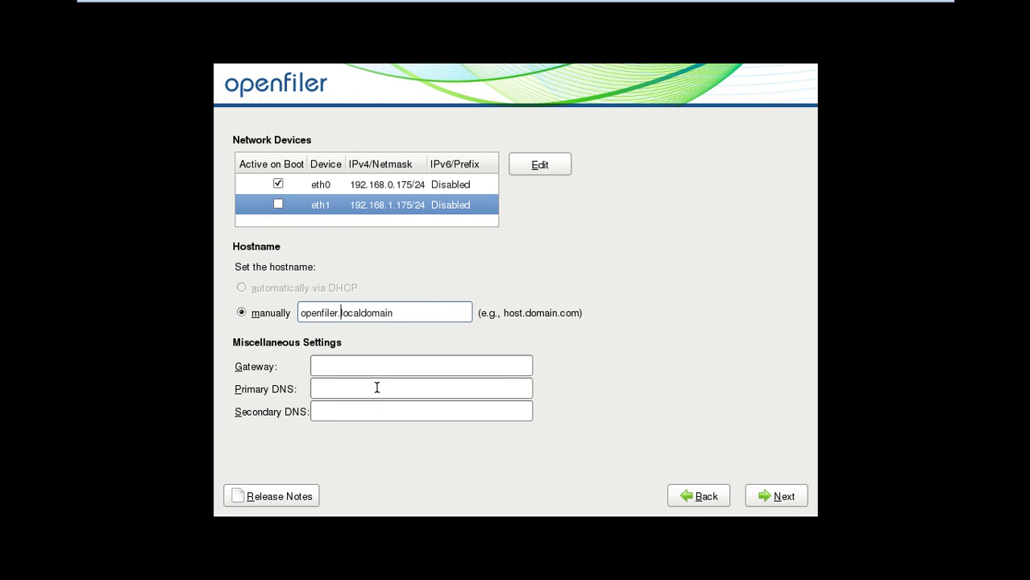
key("Delete")
key("Delete")
key("Delete")
key("Delete")
key("Delete")
type("my")
left_click(788, 499)
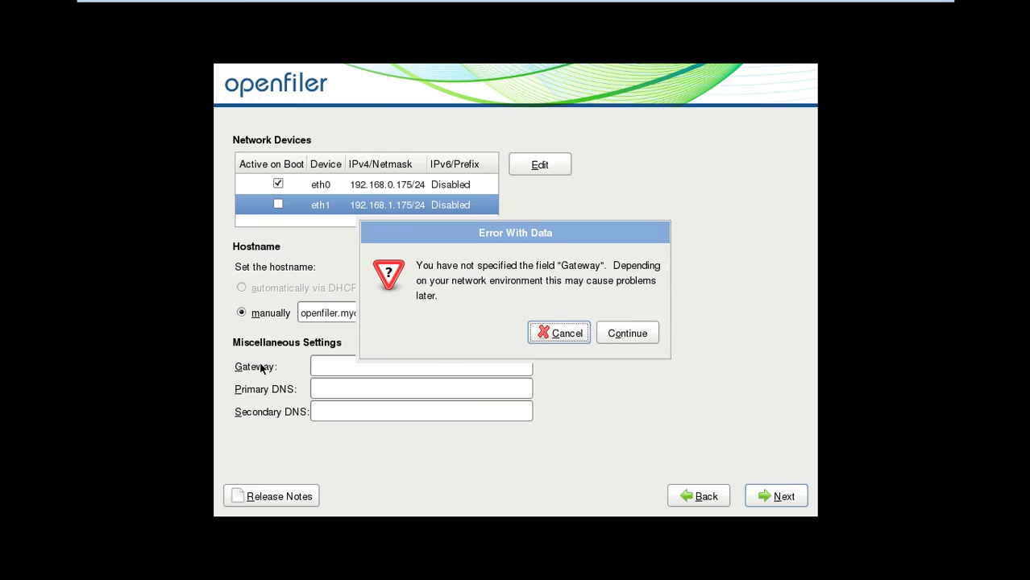
Accept the missing-gateway warning, keep the New York time zone, and enter and confirm the root password.
left_click(628, 335)
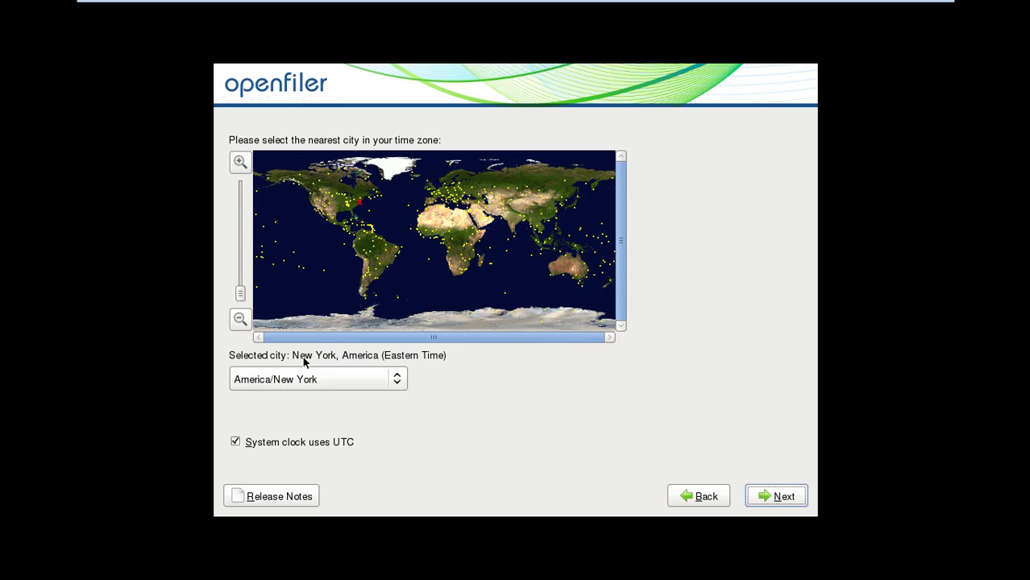
left_click(781, 497)
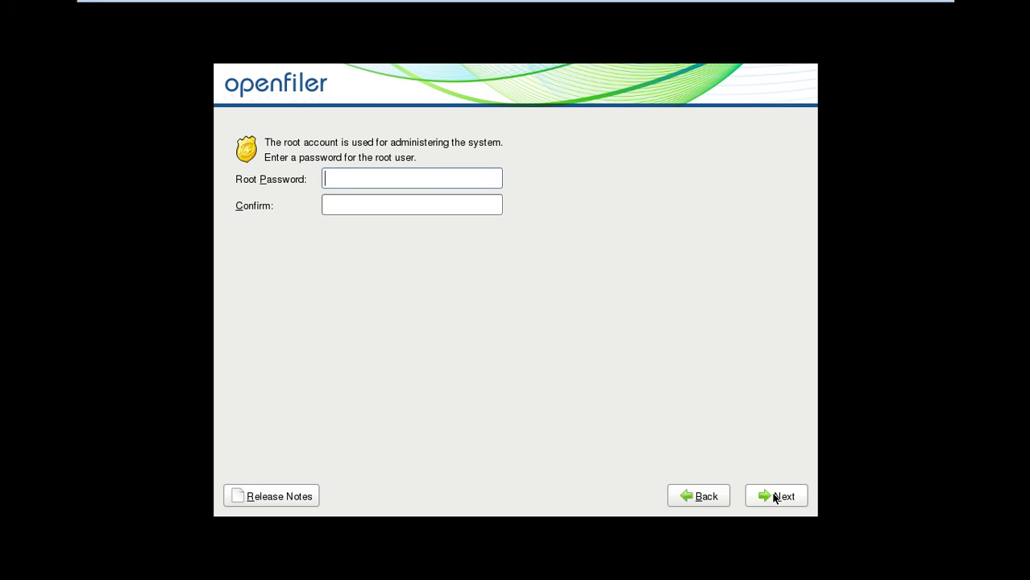
type("passwd")
key("Tab")
type("passwd")
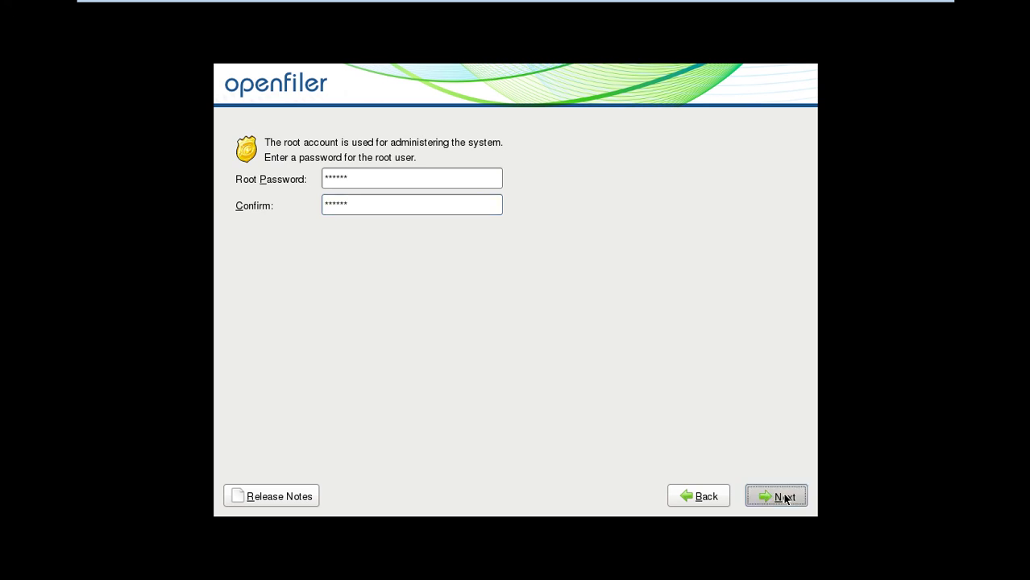
left_click(784, 498)
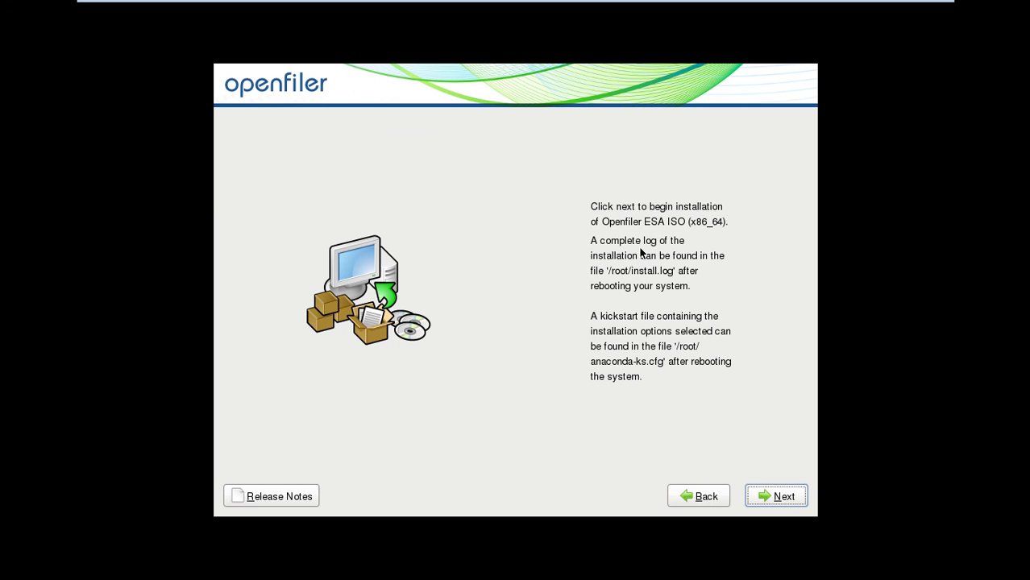
Start the Openfiler installation from the begin-installation page.
left_click(786, 497)
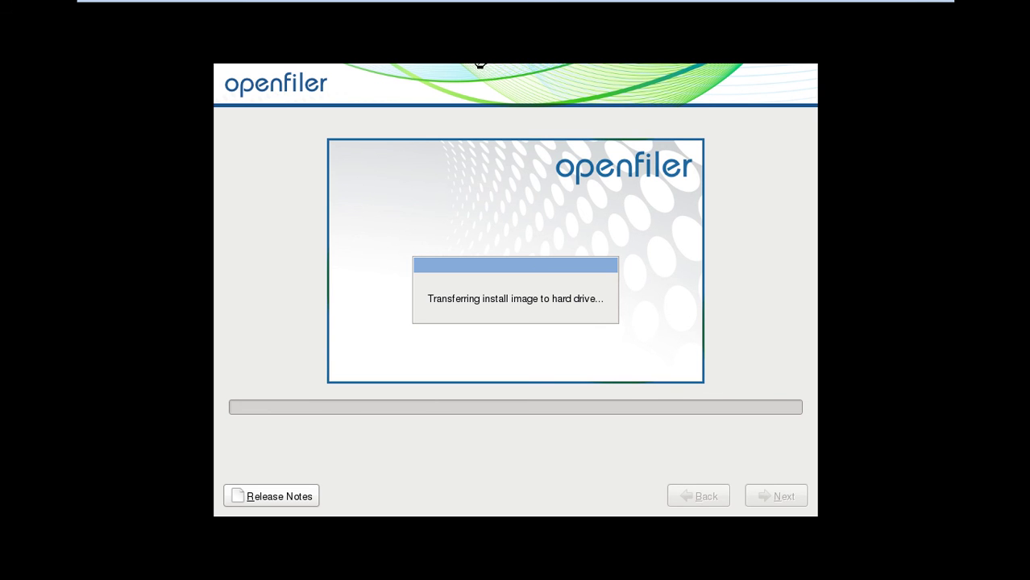
mouse_move(636, 5)
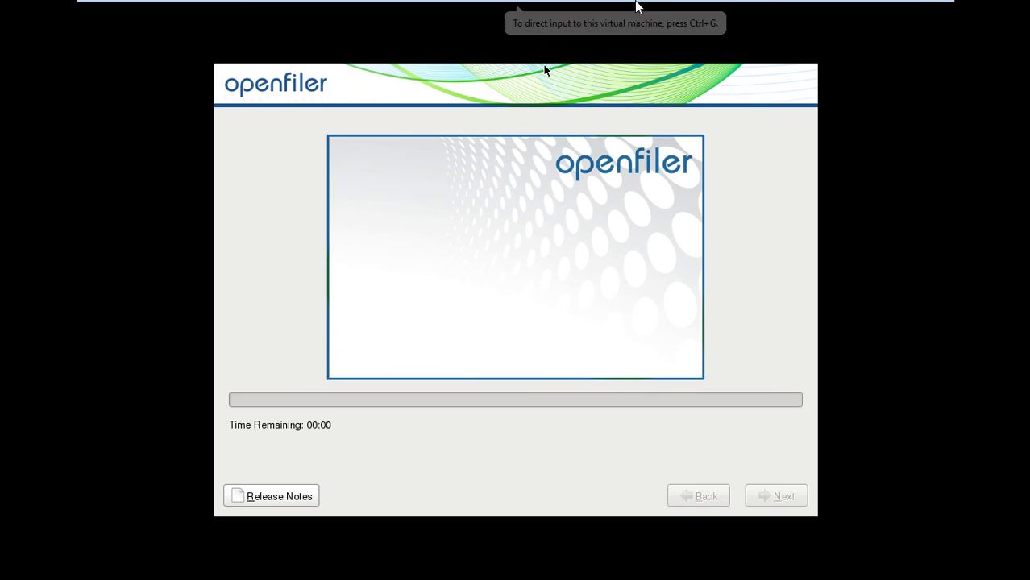
Exit full screen and wait for the installation to reach the Congratulations screen.
left_click(489, 33)
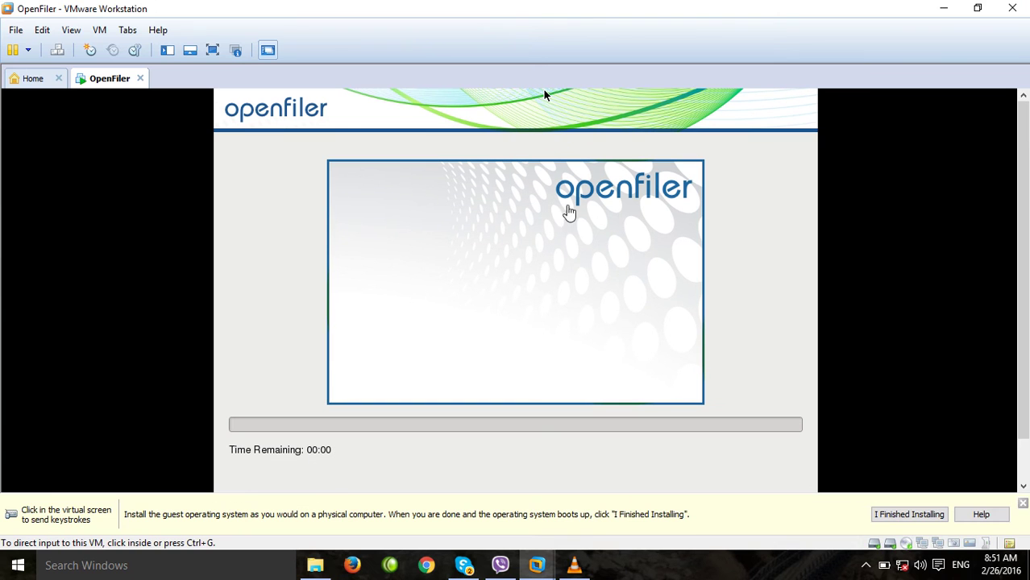
scroll(543, 95, "down", 2)
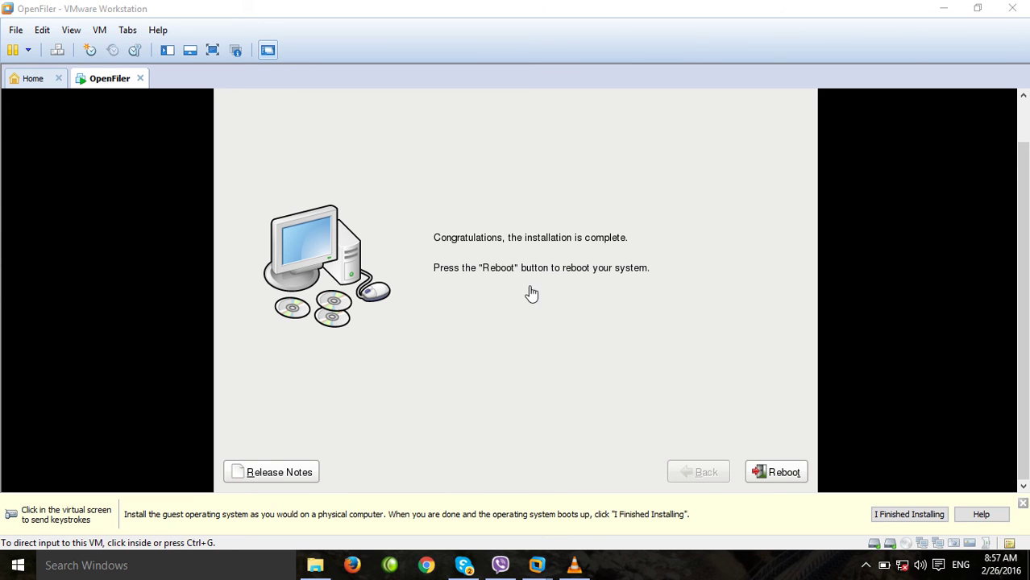
Reboot the installed system into Openfiler ESA, then open the host's network and sharing settings.
left_click(785, 486)
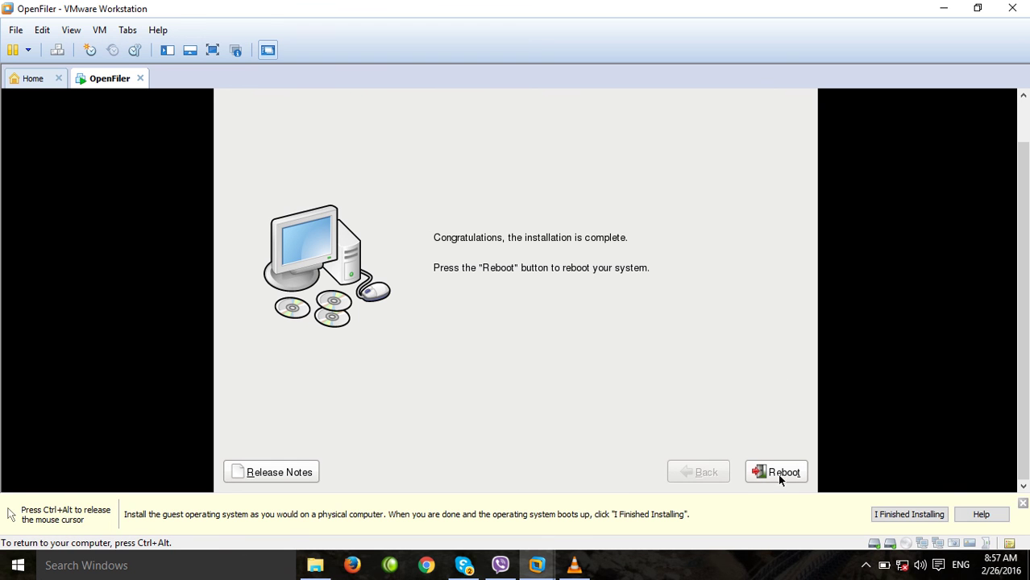
left_click(793, 475)
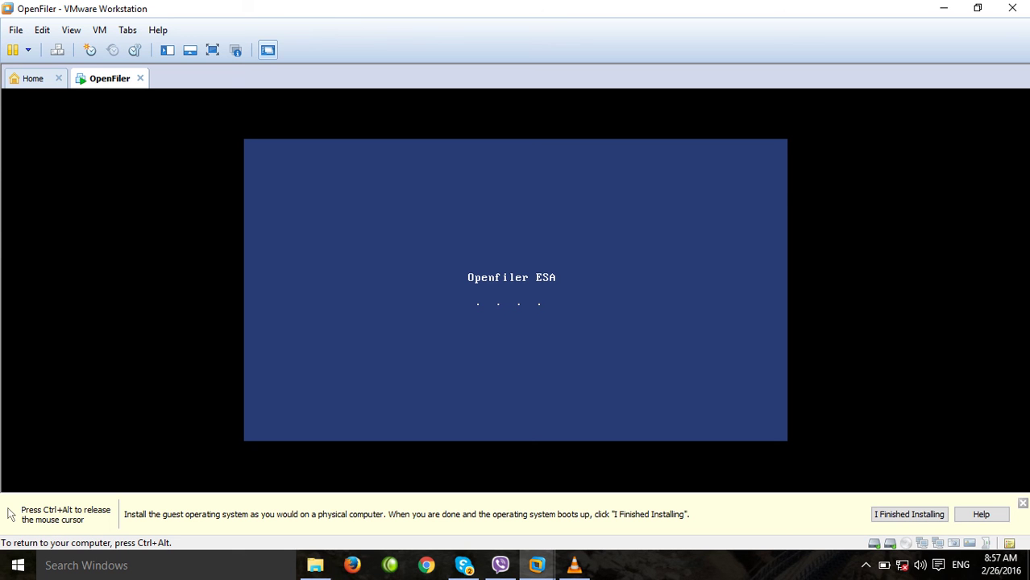
right_click(902, 565)
left_click(906, 558)
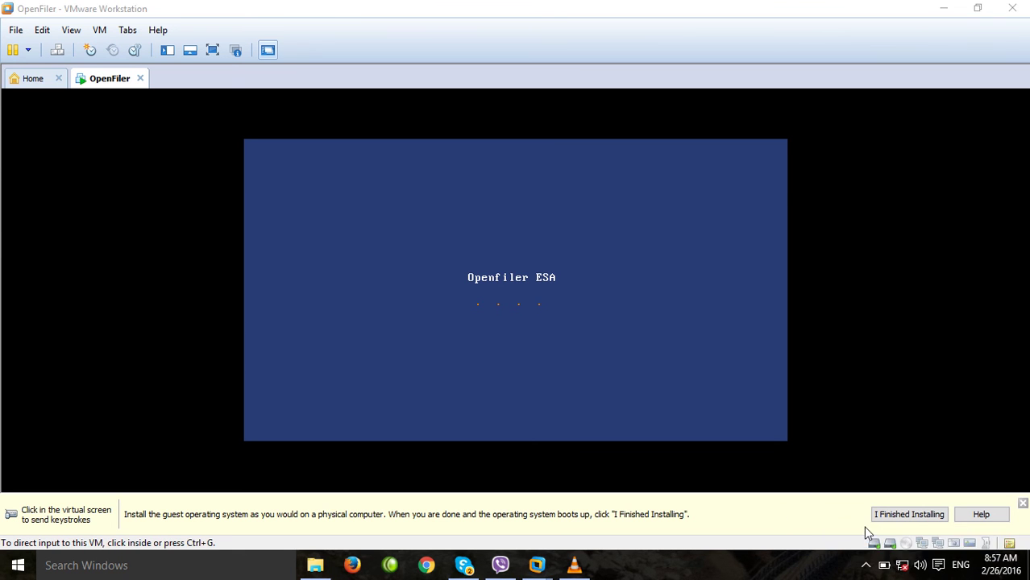